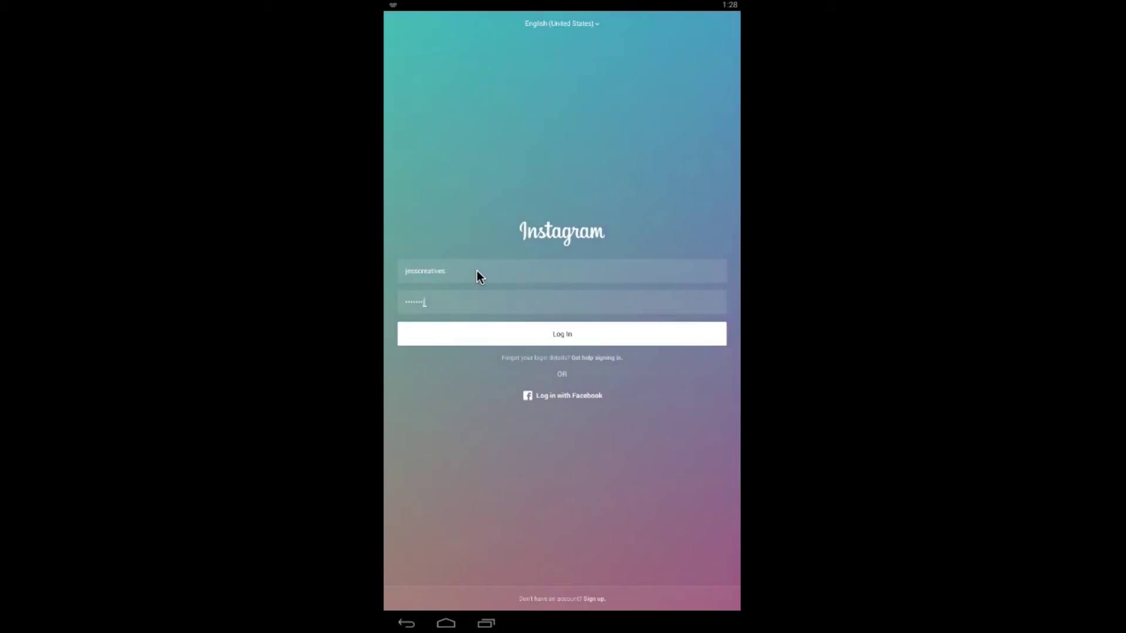
Log in to the Instagram account with the entered username and password.
click(546, 334)
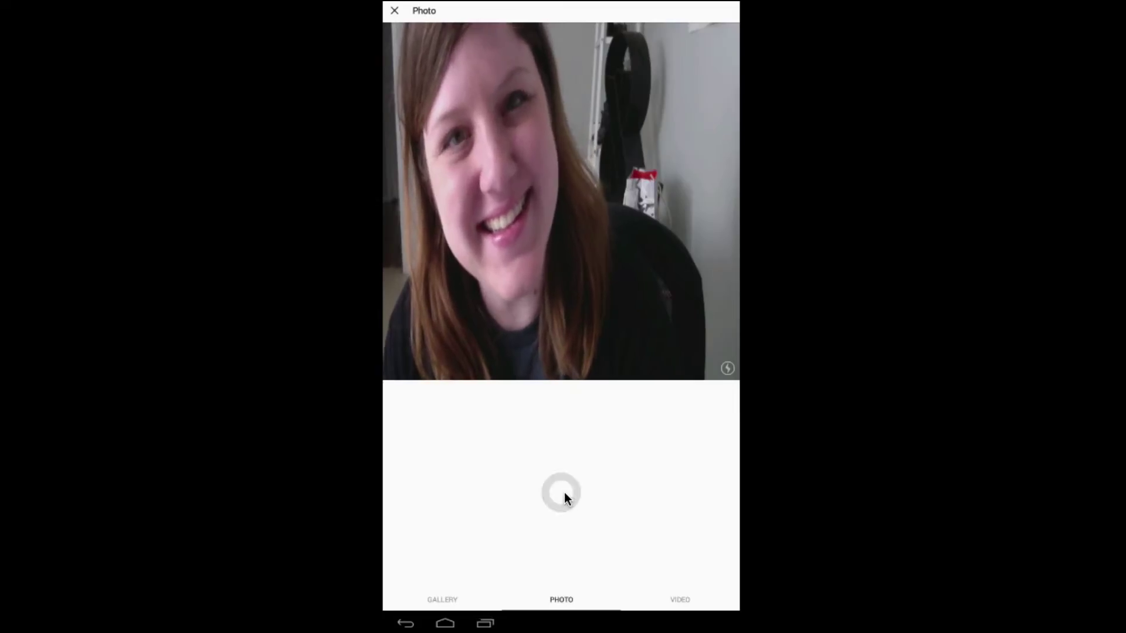
Shoot a camera photo, try the Clarendon filter, then back out and discard the draft.
click(564, 492)
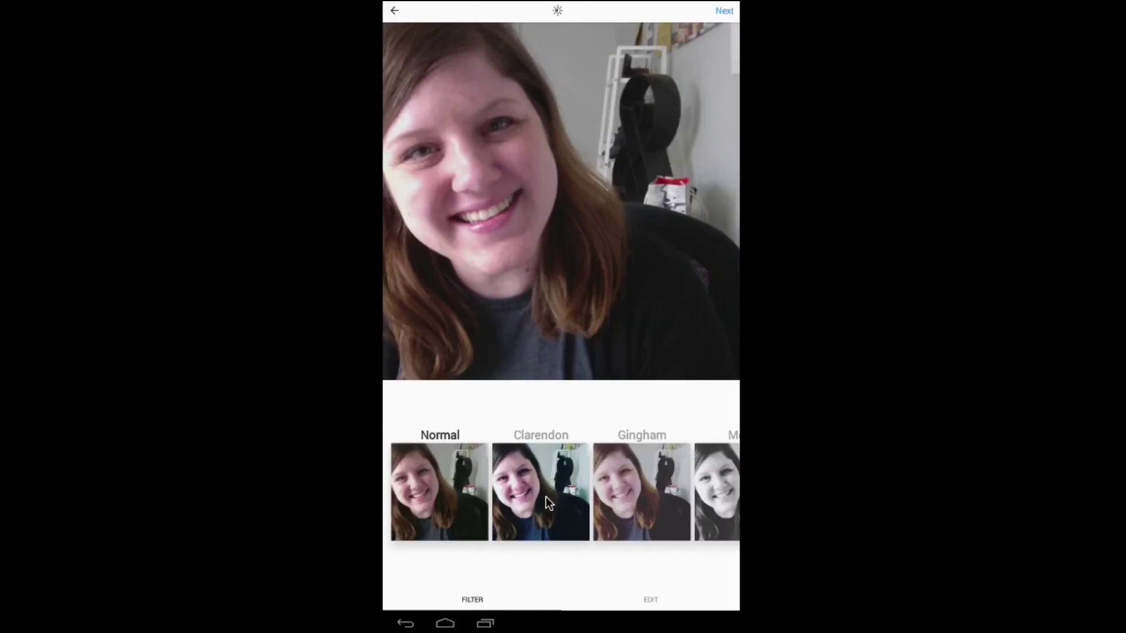
click(545, 502)
click(393, 10)
click(493, 339)
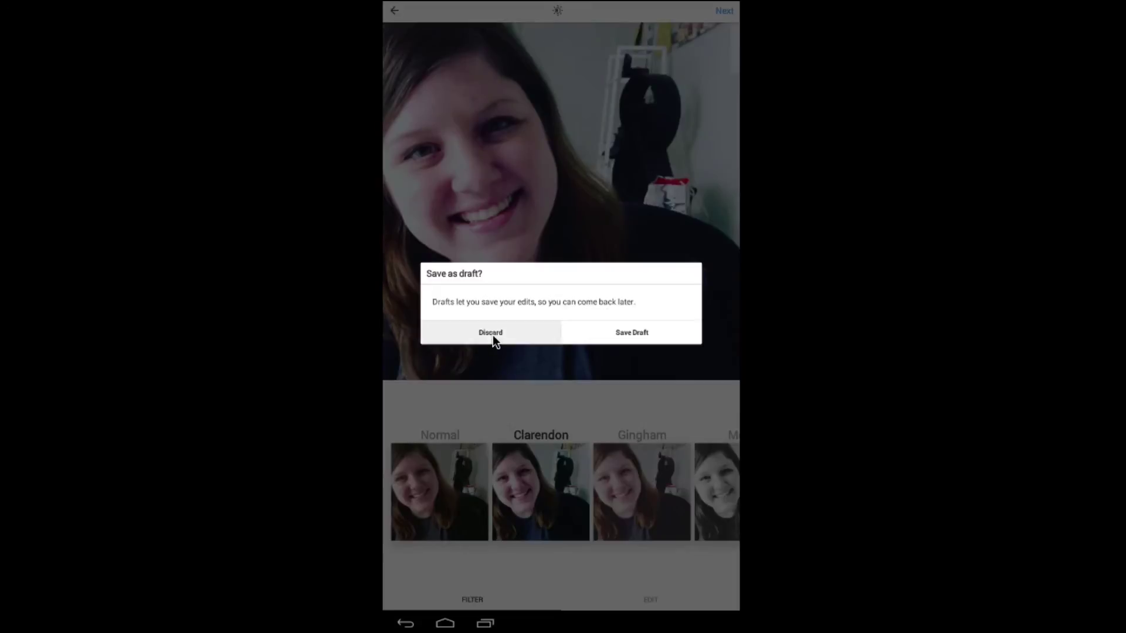
Start a gallery post and choose Other… from the folder list to reach the file picker.
click(563, 601)
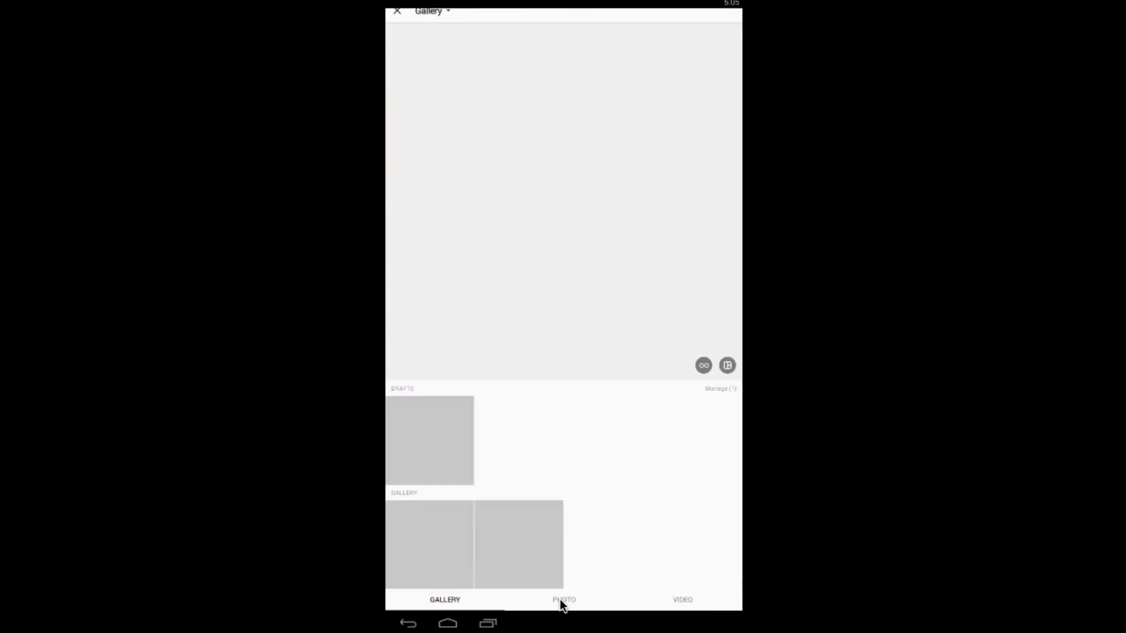
click(433, 14)
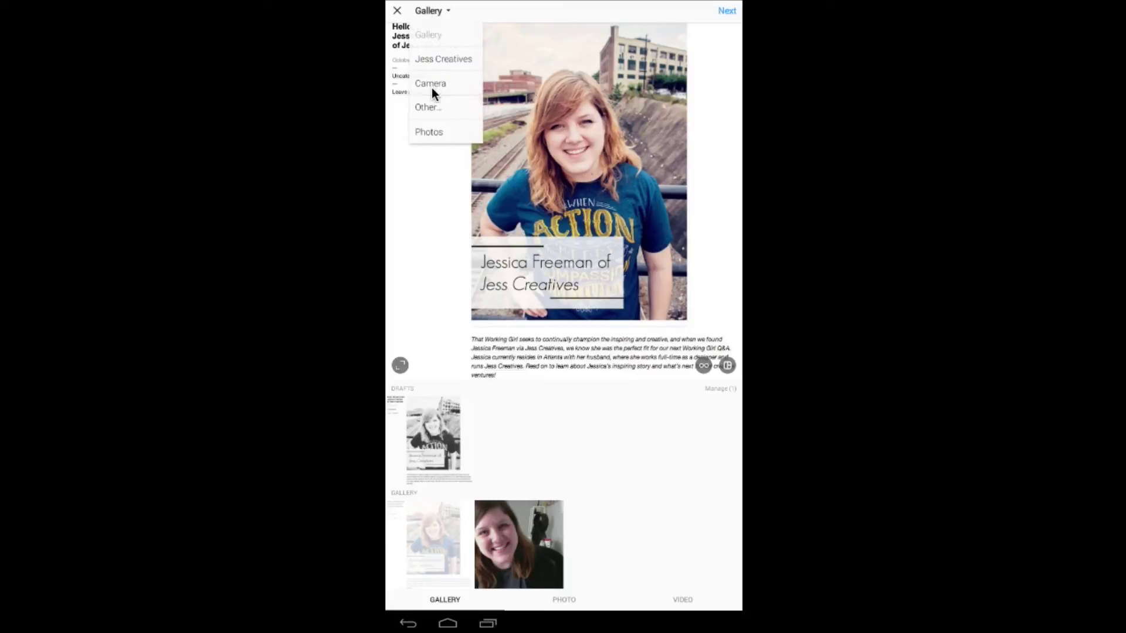
click(432, 107)
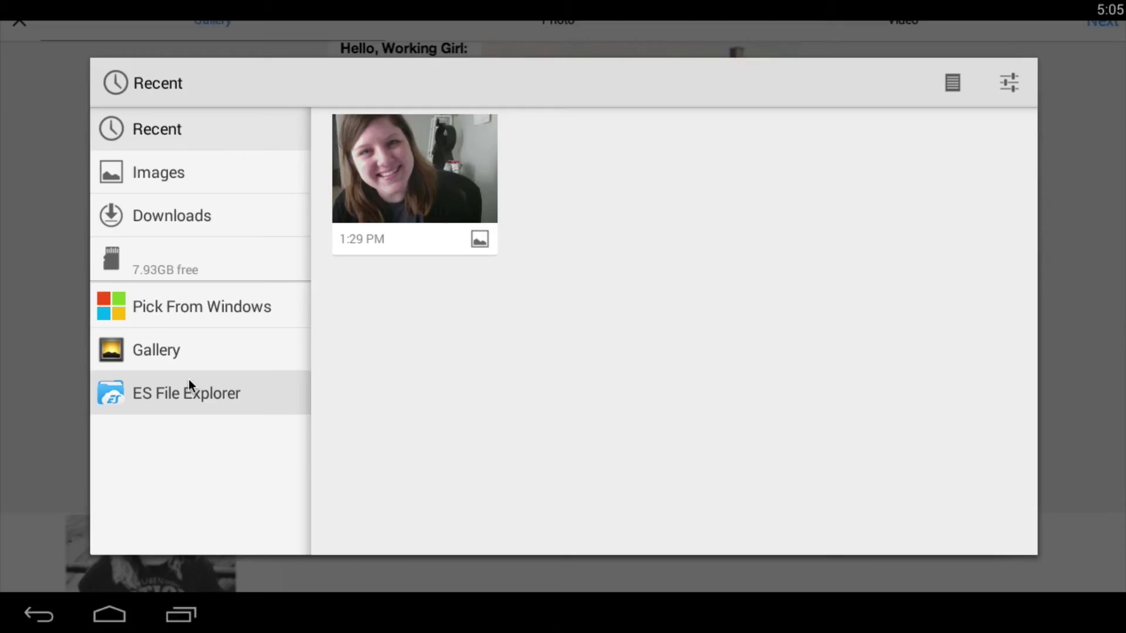
Browse ES File Explorer to windows > Documents > Jess Creatives and pick the blog-page jpg.
click(189, 380)
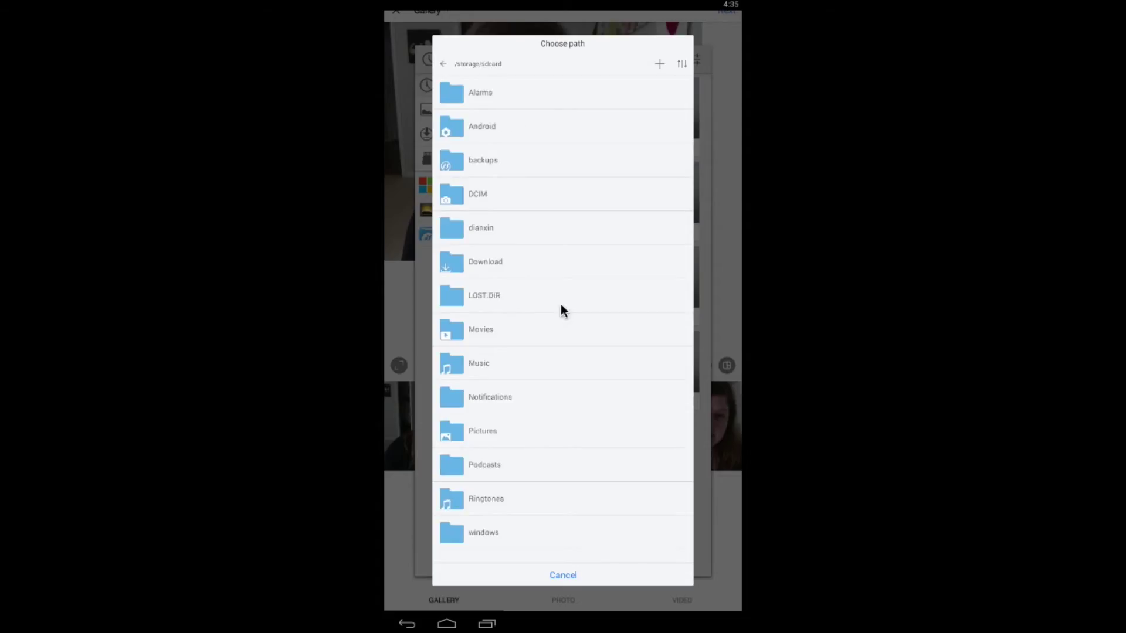
click(552, 530)
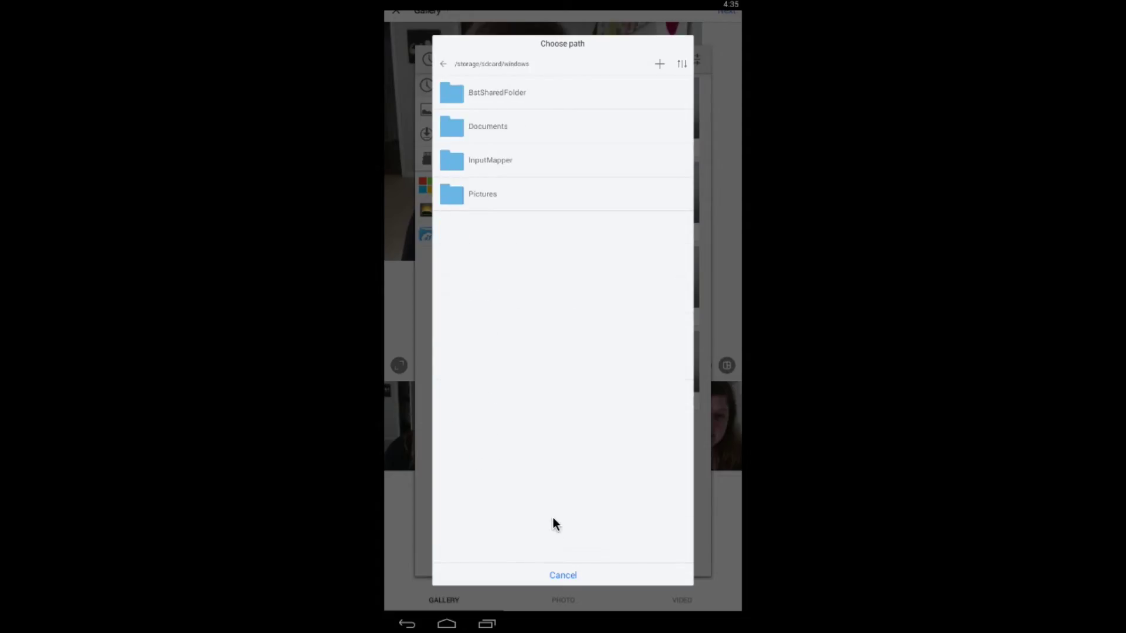
click(539, 134)
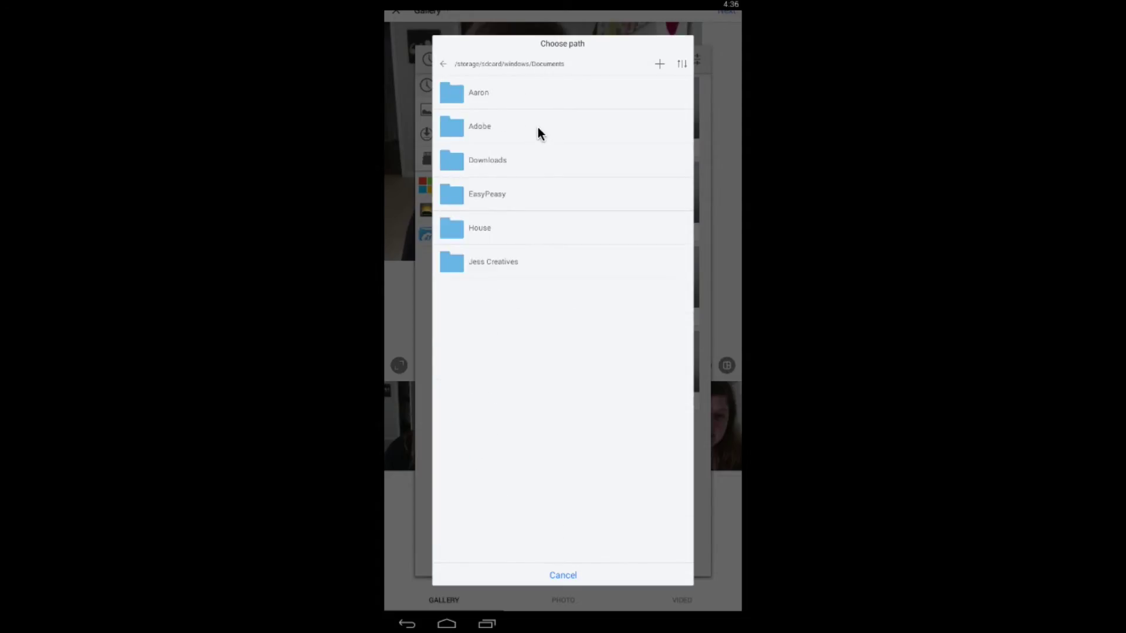
click(532, 259)
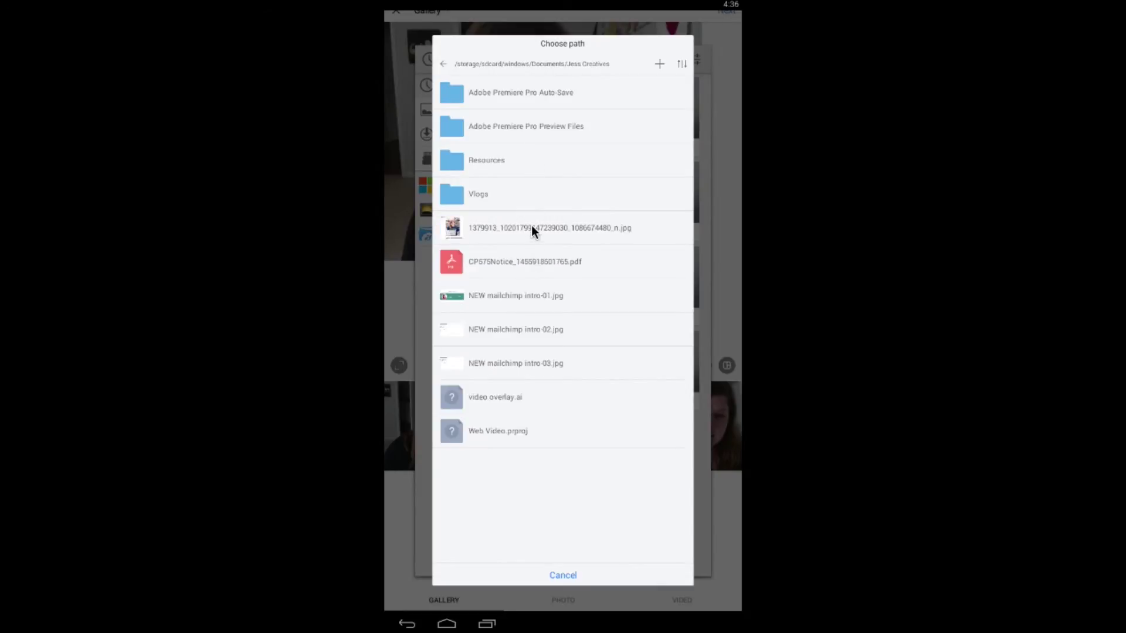
click(531, 228)
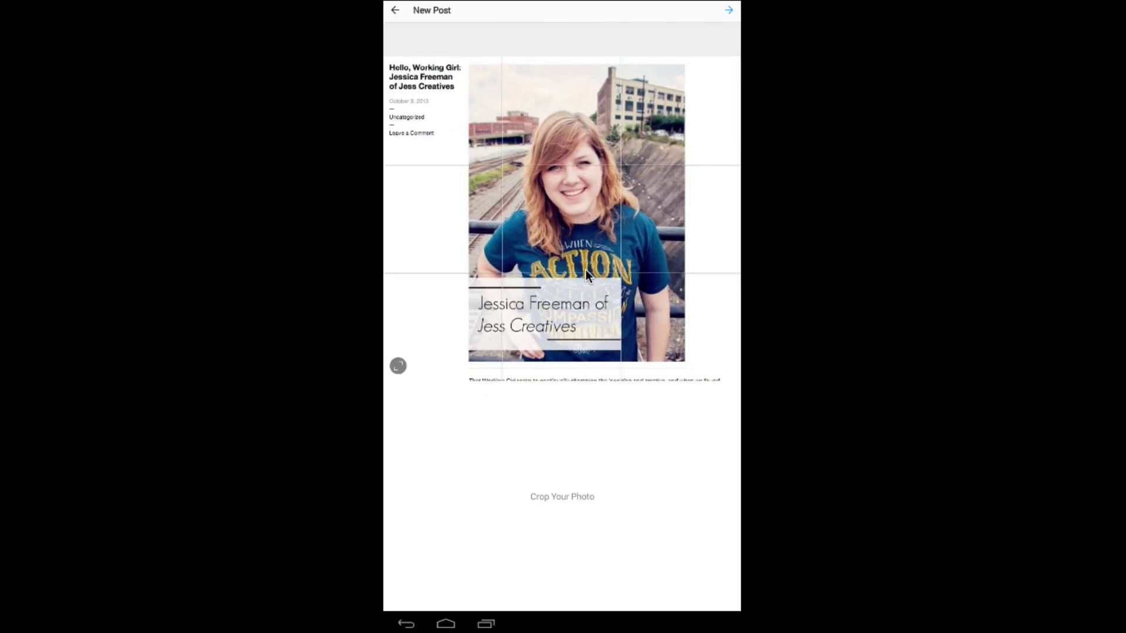
Accept the crop, settle on the Gingham filter after trying Clarendon, and continue to captioning.
click(726, 11)
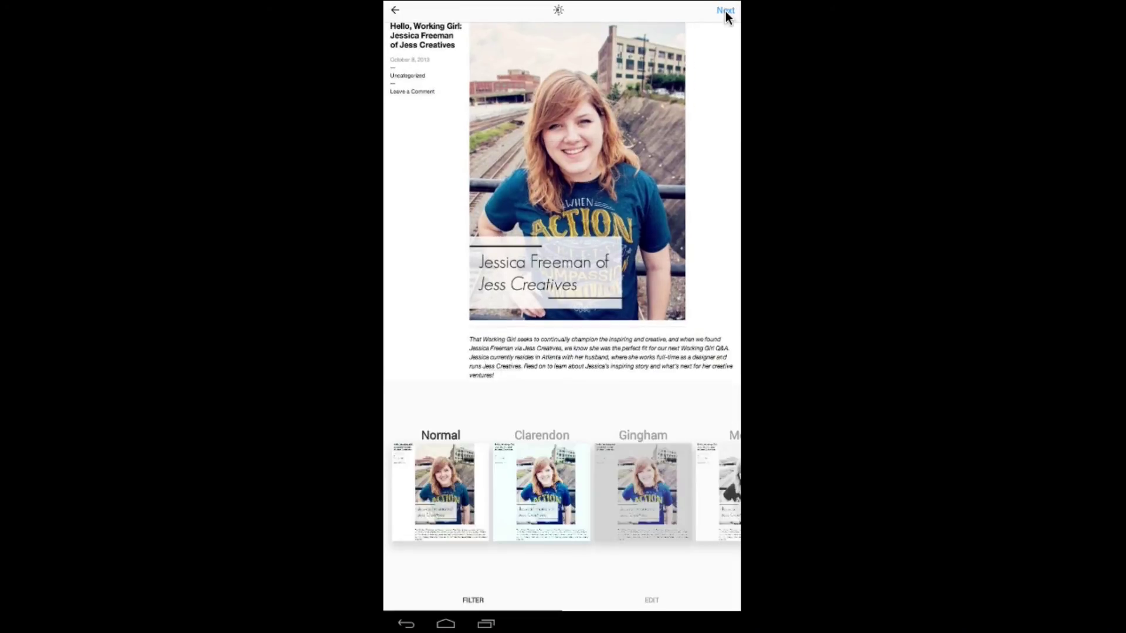
click(577, 464)
click(669, 480)
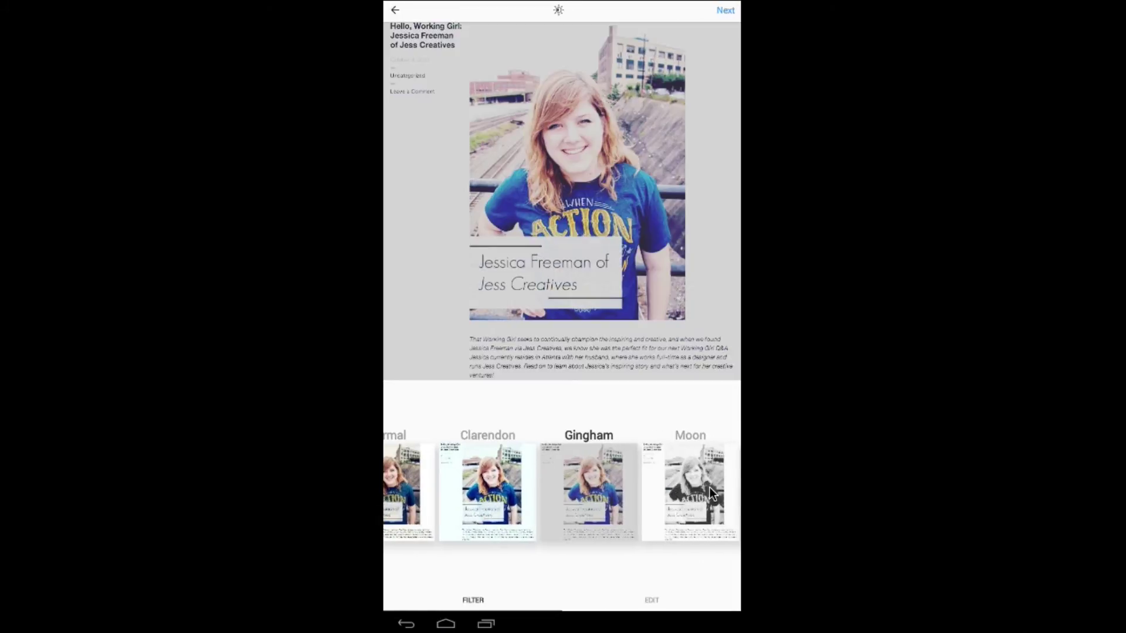
click(726, 12)
text(Hey)
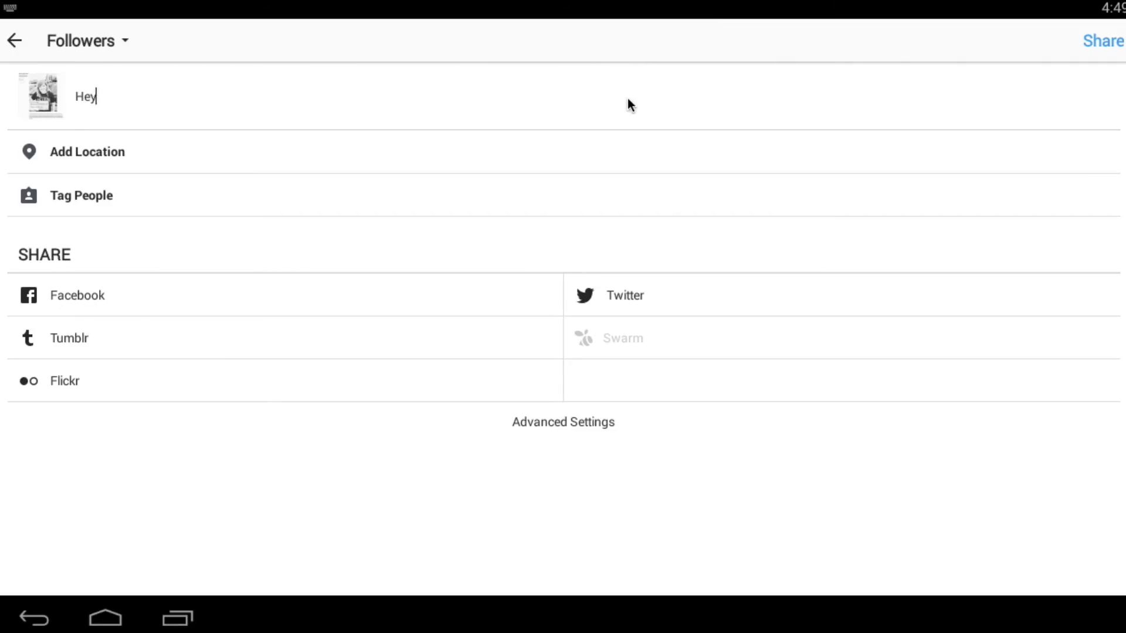